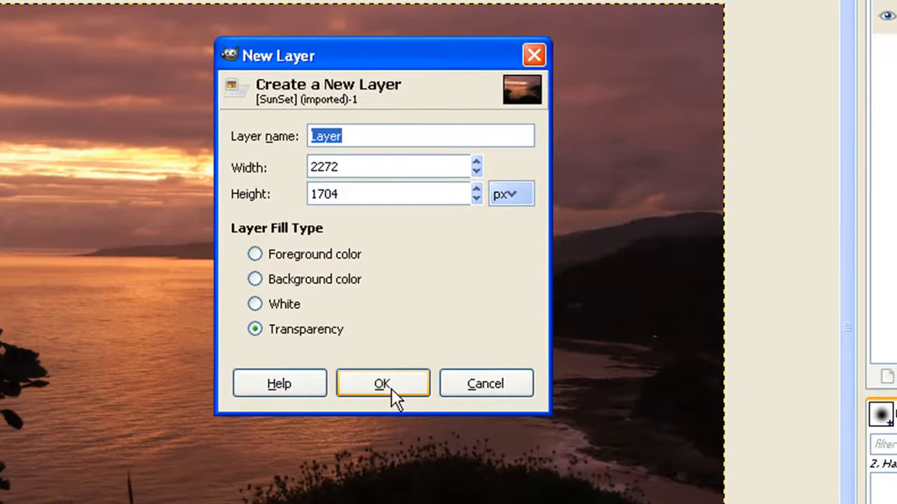
Add a transparent 2272 × 1704 px layer above SunSet.JPG and fill it with the Pine? (100 x 100) pattern
left_click(391, 388)
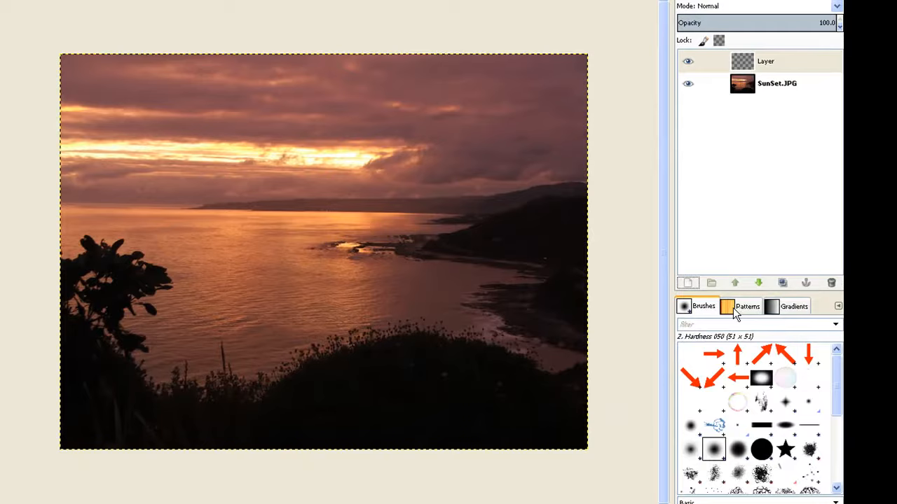
left_click(732, 308)
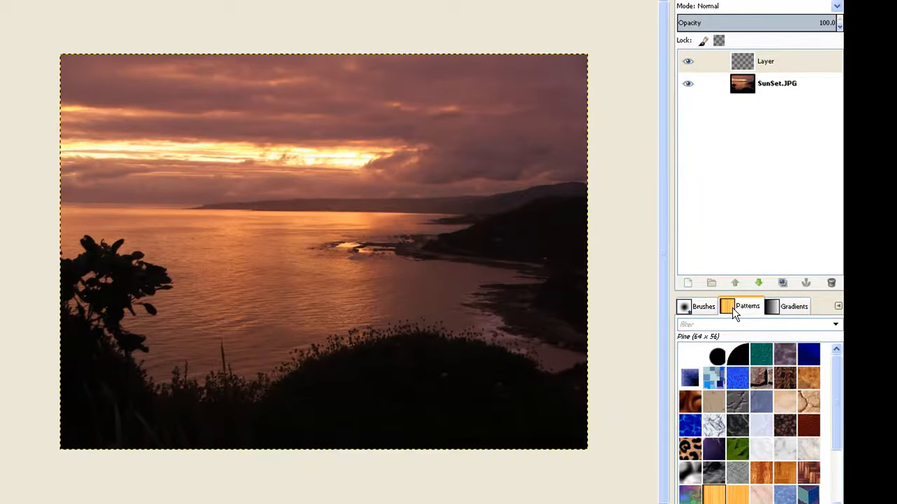
left_click_drag(836, 367, 837, 434)
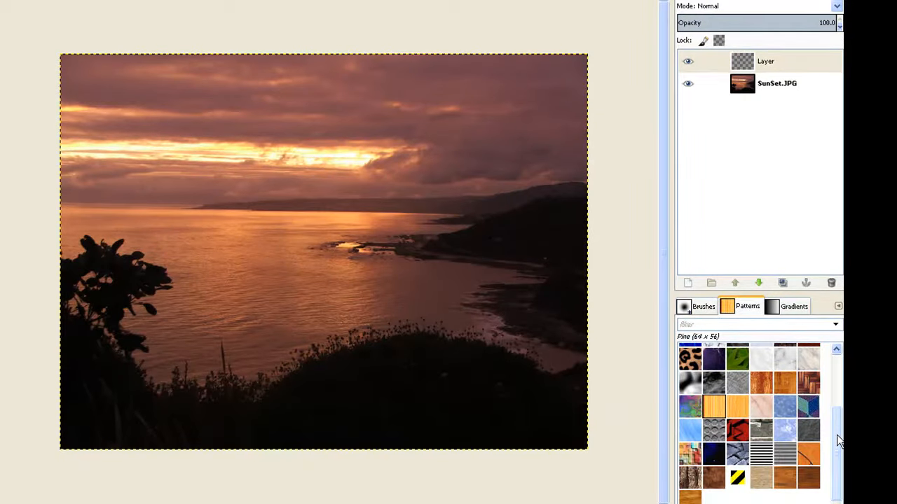
left_click(740, 409)
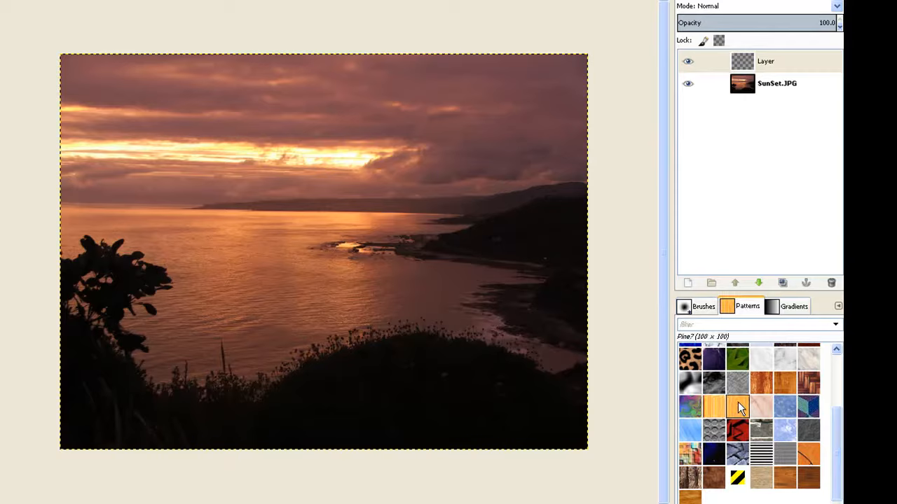
left_click_drag(738, 402, 295, 210)
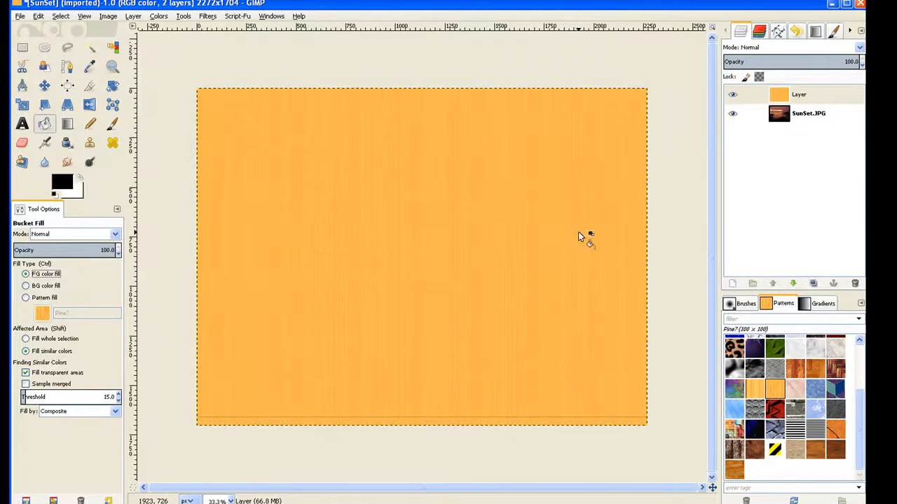
Apply a linear Motion Blur to the pattern layer with length 60 and angle 17
left_click(214, 19)
left_click(213, 19)
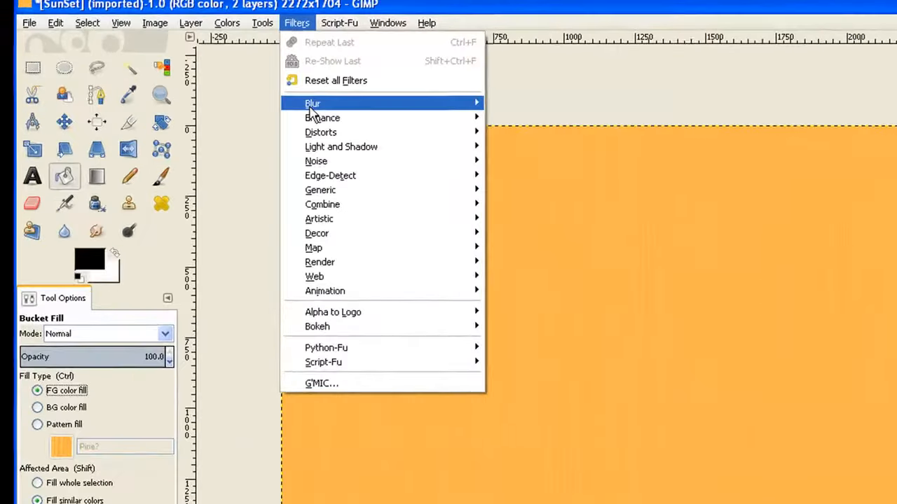
mouse_move(312, 112)
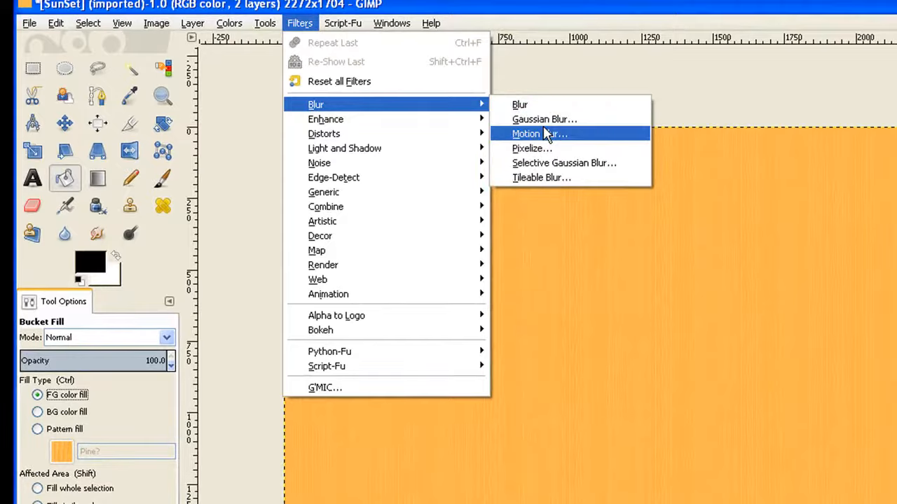
left_click(557, 134)
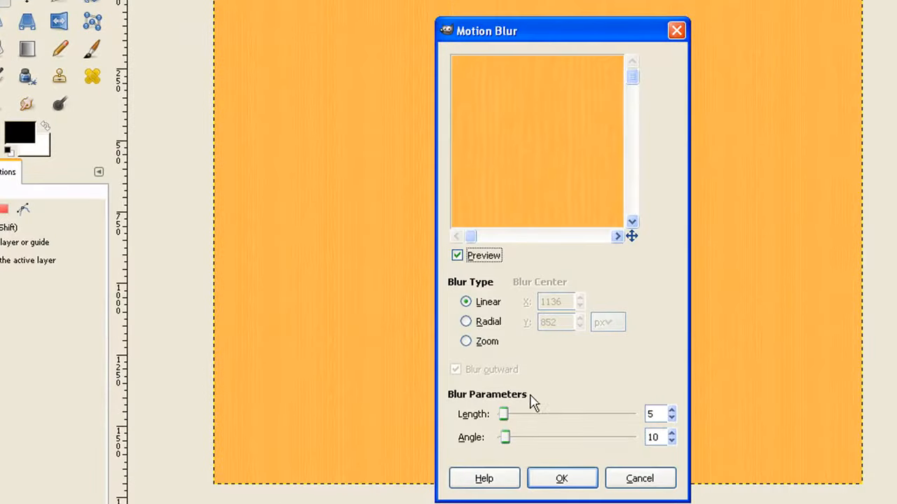
left_click_drag(504, 414, 531, 414)
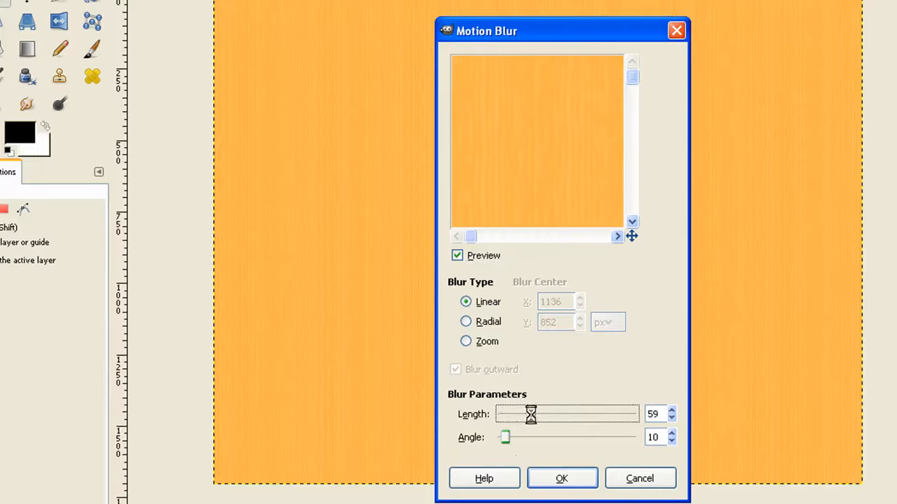
left_click(671, 411)
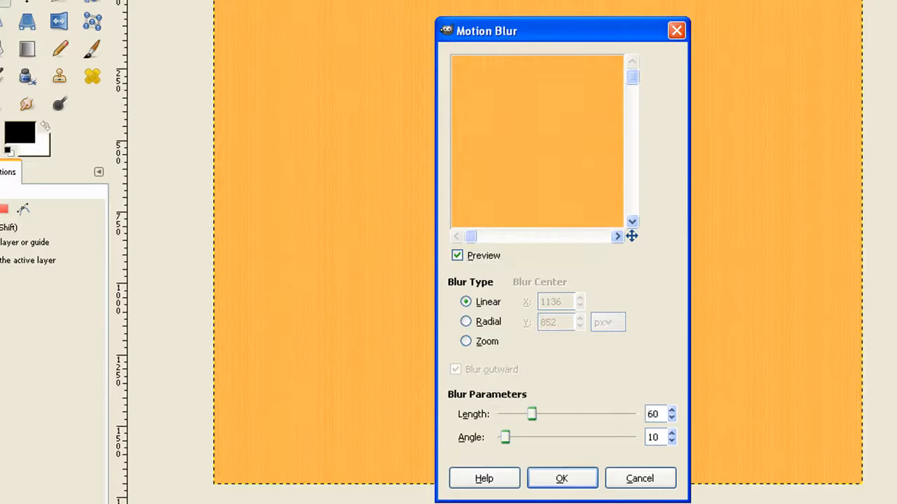
left_click(672, 433)
left_click(672, 433)
left_click(672, 434)
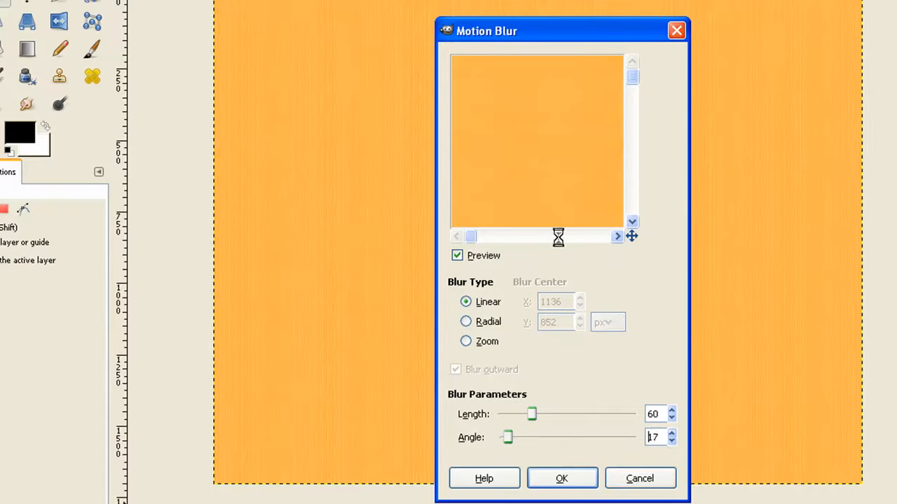
left_click(562, 479)
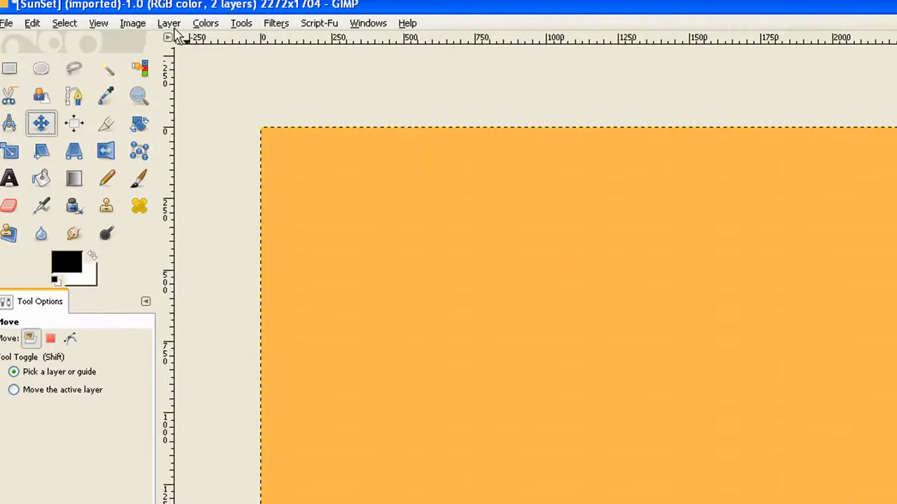
Add a white layer mask to the blurred pattern layer
left_click(172, 26)
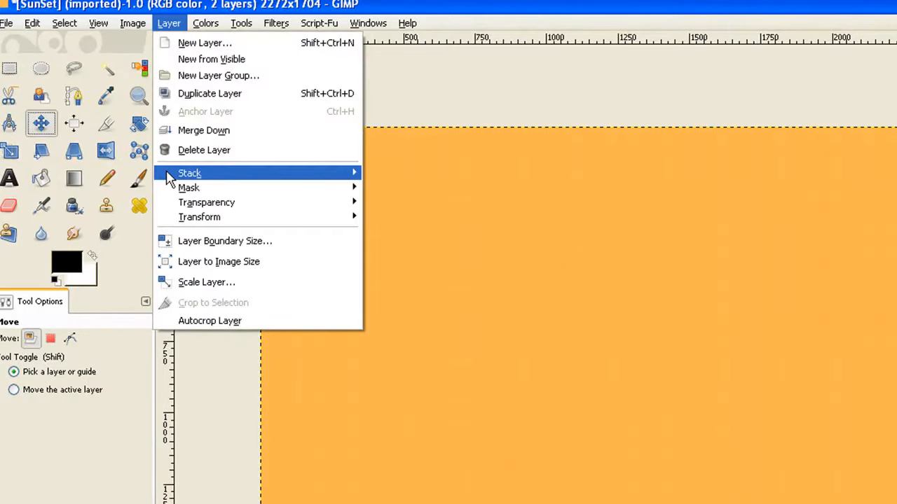
mouse_move(183, 200)
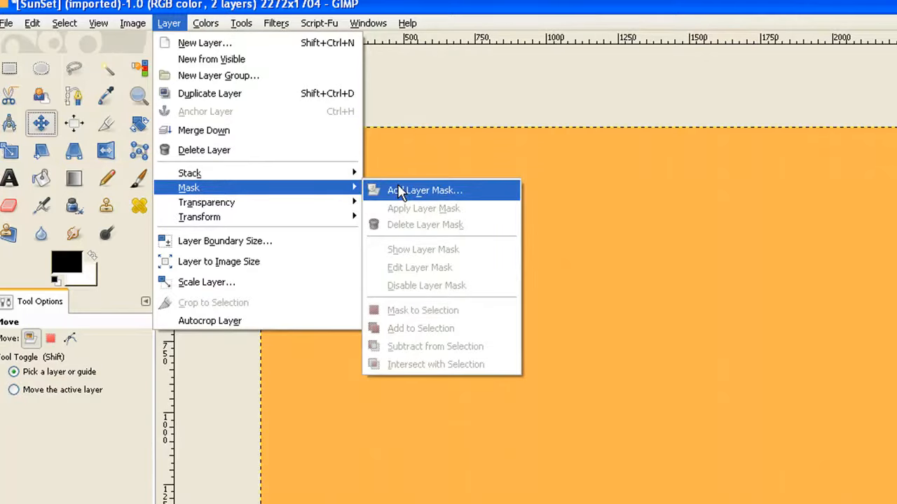
left_click(393, 189)
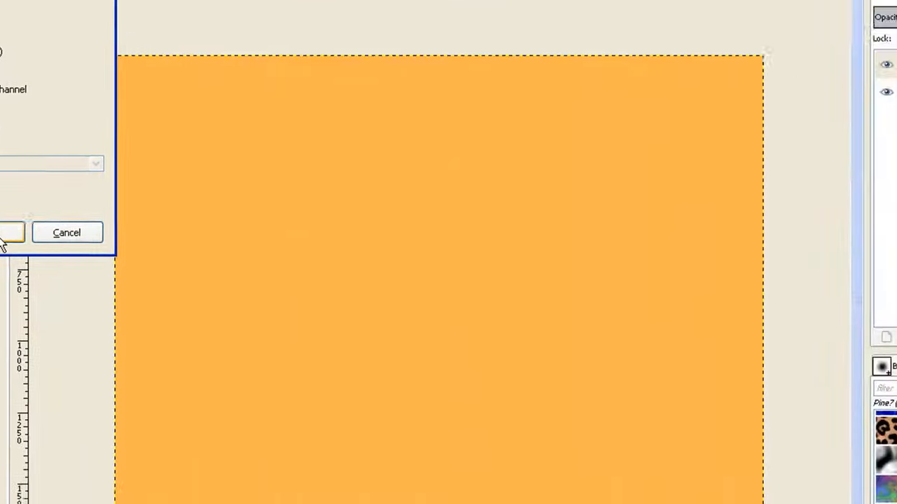
left_click(141, 309)
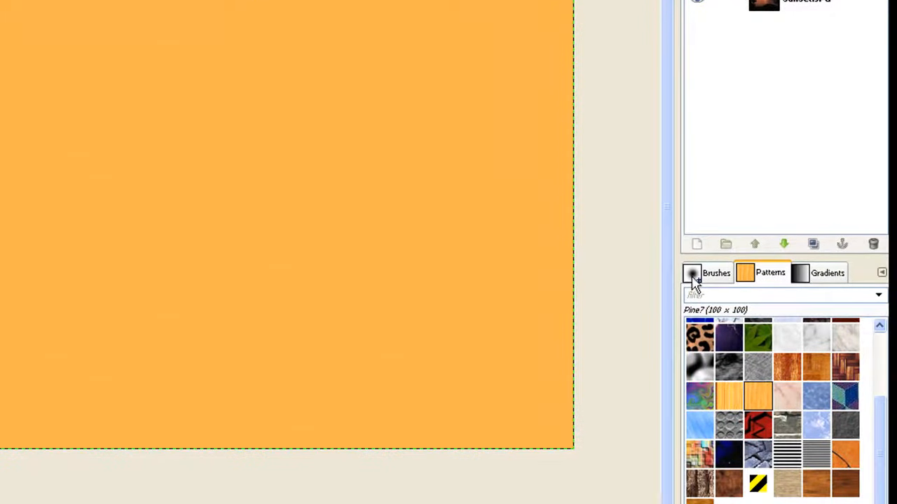
Set up the Paintbrush with the Acrylic 03 brush at size 450.21, undoing the test dab on the mask
left_click(692, 275)
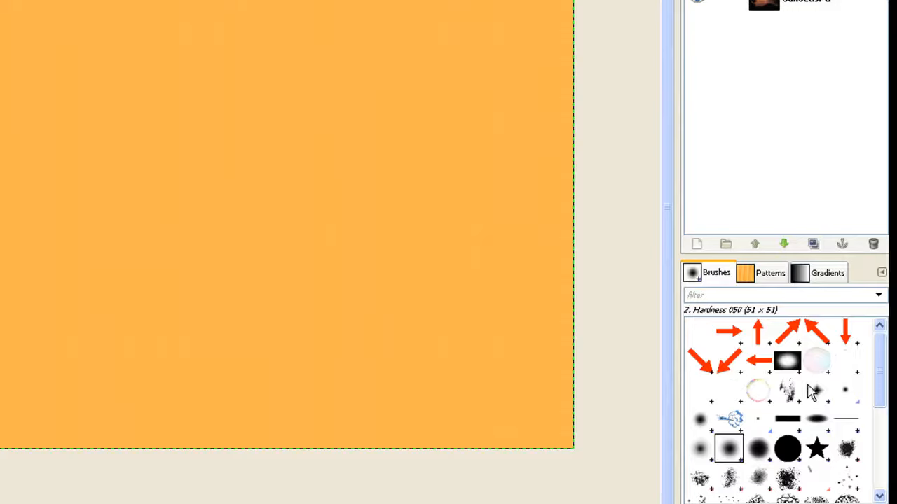
left_click_drag(873, 372, 877, 383)
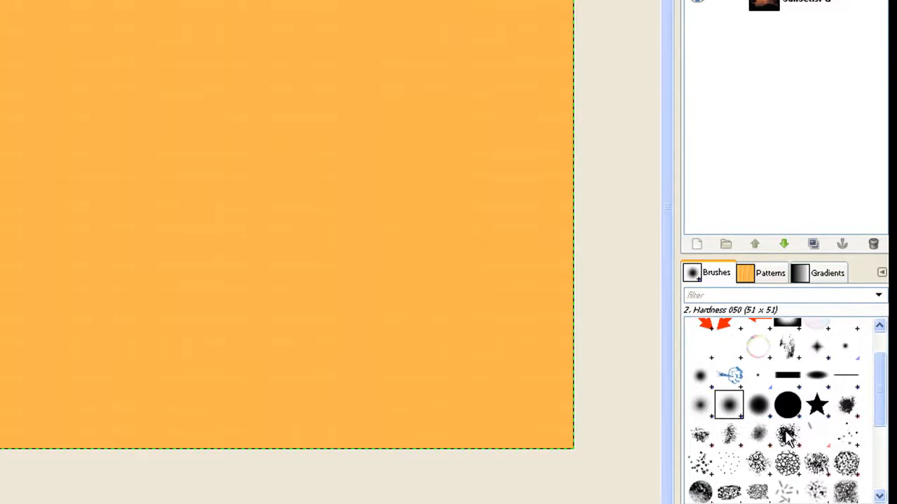
left_click(729, 436)
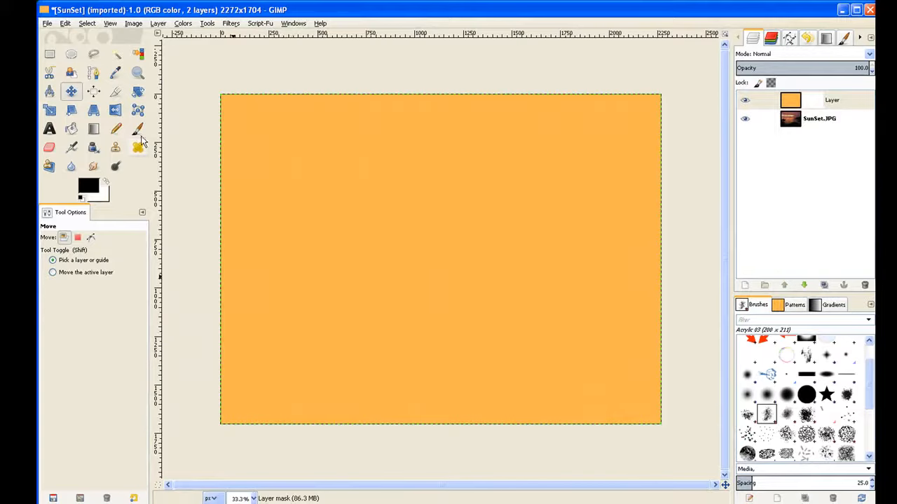
left_click(138, 130)
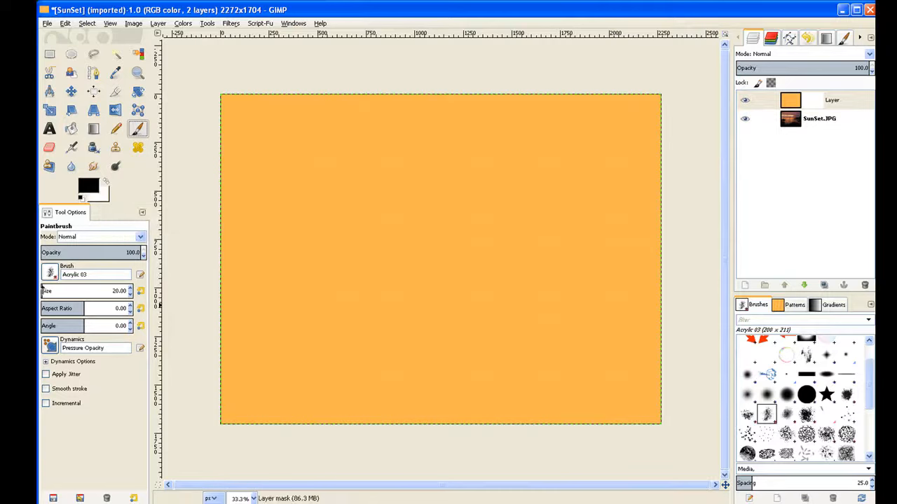
left_click_drag(47, 290, 79, 291)
left_click(319, 239)
key("ctrl+z")
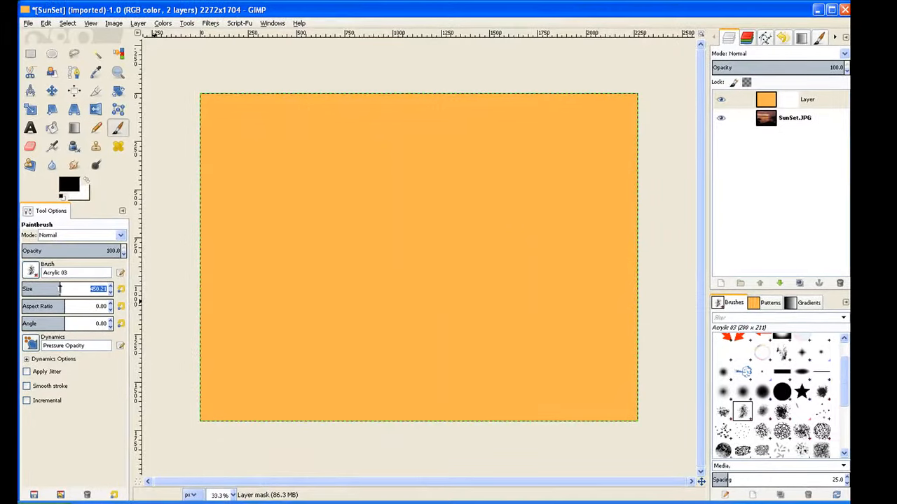
Paint black over the middle of the layer mask to reveal the sunset, changing the brush angle to 78.52 for further ragged edge strokes
mouse_move(332, 193)
left_mouse_down()
mouse_move(368, 190)
mouse_move(372, 172)
mouse_move(356, 156)
mouse_move(416, 210)
mouse_move(387, 266)
mouse_move(391, 230)
mouse_move(368, 248)
mouse_move(337, 208)
mouse_move(372, 298)
mouse_move(344, 294)
mouse_move(358, 287)
left_mouse_up()
mouse_move(412, 340)
left_mouse_down()
mouse_move(459, 235)
mouse_move(410, 302)
mouse_move(455, 304)
mouse_move(410, 289)
mouse_move(396, 298)
mouse_move(375, 281)
mouse_move(386, 274)
mouse_move(386, 216)
mouse_move(451, 246)
mouse_move(464, 194)
mouse_move(477, 190)
mouse_move(508, 210)
mouse_move(485, 261)
mouse_move(494, 339)
mouse_move(490, 299)
mouse_move(448, 330)
mouse_move(435, 312)
mouse_move(421, 343)
mouse_move(342, 314)
mouse_move(324, 232)
left_mouse_up()
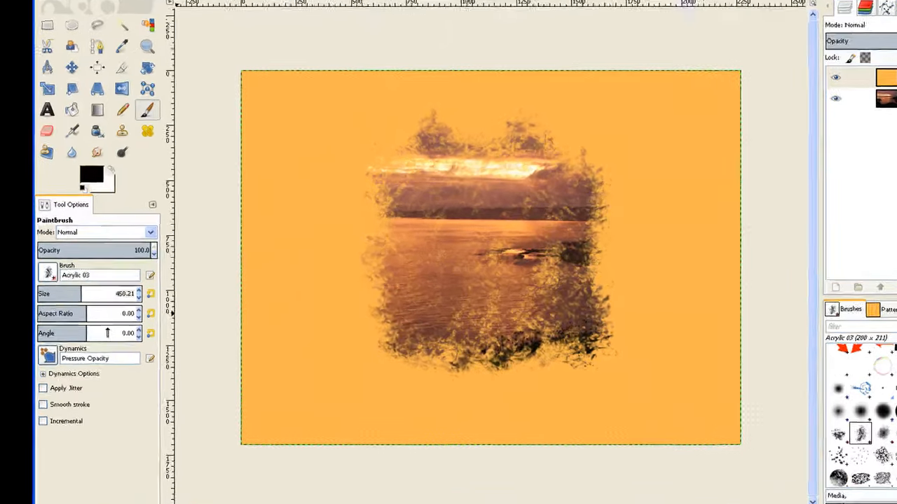
left_click(84, 320)
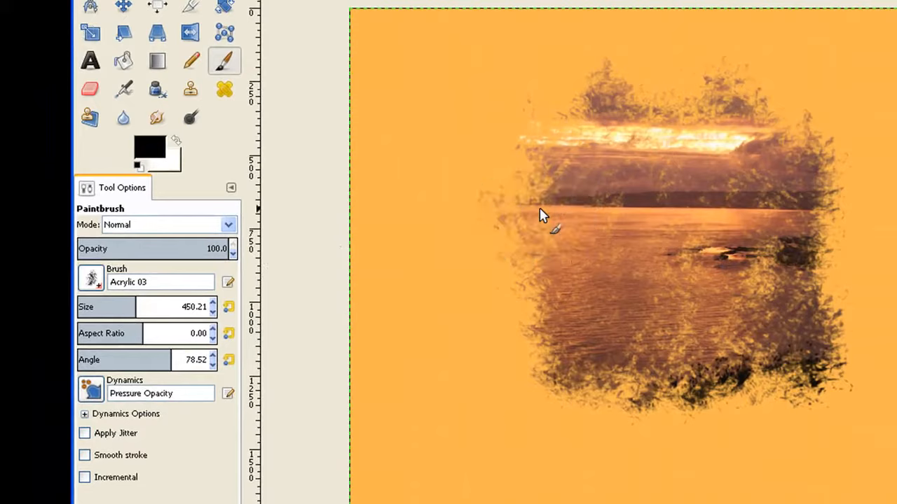
left_click_drag(545, 199, 545, 150)
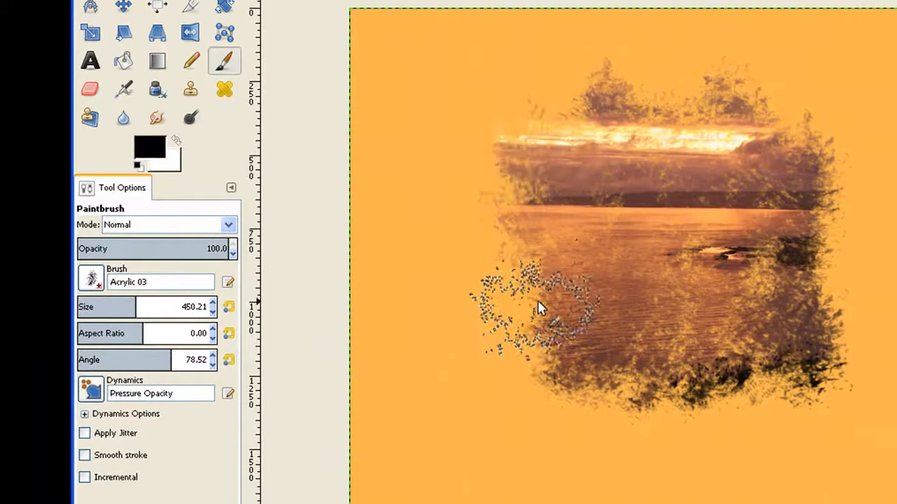
left_click_drag(536, 301, 522, 266)
mouse_move(882, 231)
left_mouse_down()
mouse_move(861, 201)
mouse_move(841, 236)
mouse_move(792, 140)
mouse_move(748, 114)
mouse_move(620, 80)
mouse_move(511, 144)
mouse_move(464, 255)
mouse_move(511, 304)
mouse_move(488, 244)
mouse_move(490, 218)
mouse_move(596, 401)
mouse_move(668, 322)
left_mouse_up()
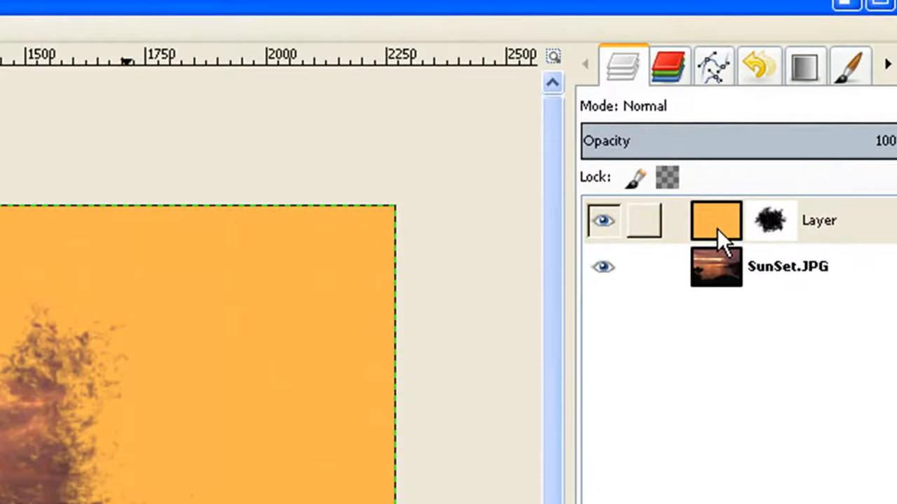
Make the pattern layer's image active instead of its mask, and choose the Full saturation spectrum gradient for the Blend tool
left_click(717, 228)
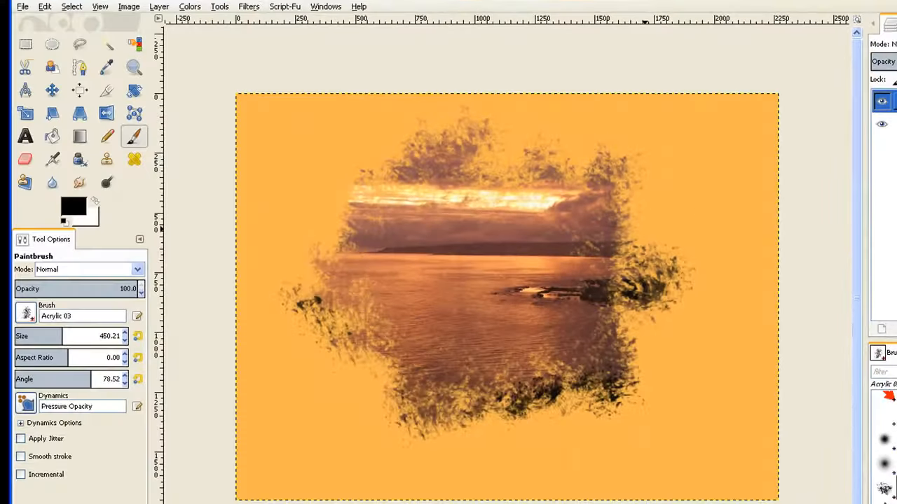
left_click(85, 138)
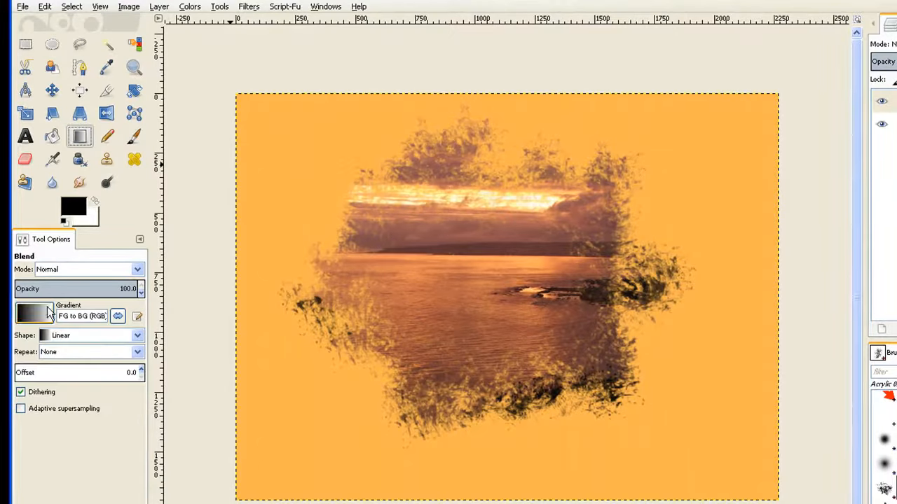
left_click(48, 318)
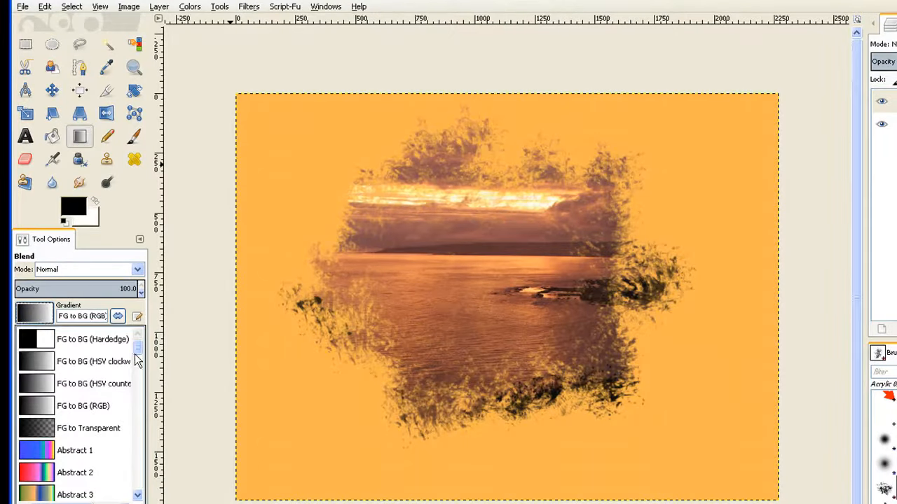
left_click_drag(137, 360, 138, 405)
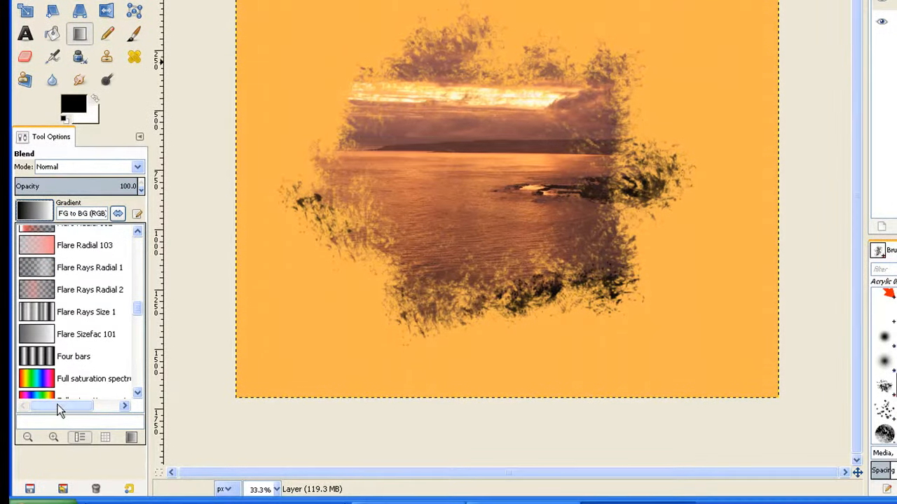
left_click(38, 379)
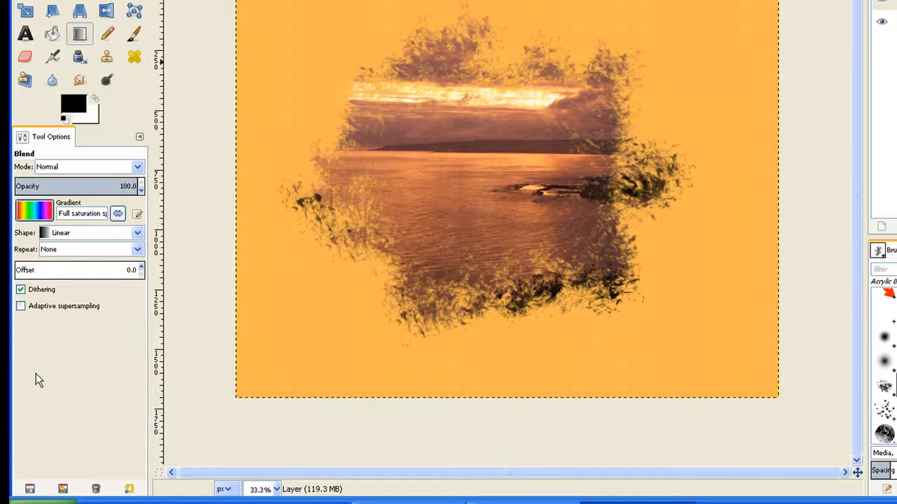
Set the Paintbrush dynamics to Random Color and reverse the Full saturation gradient in its color options
left_click(137, 38)
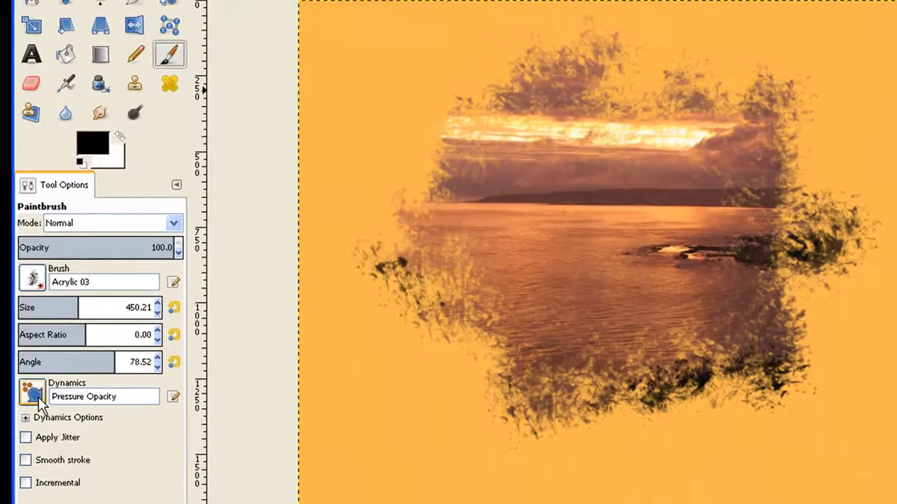
left_click(33, 394)
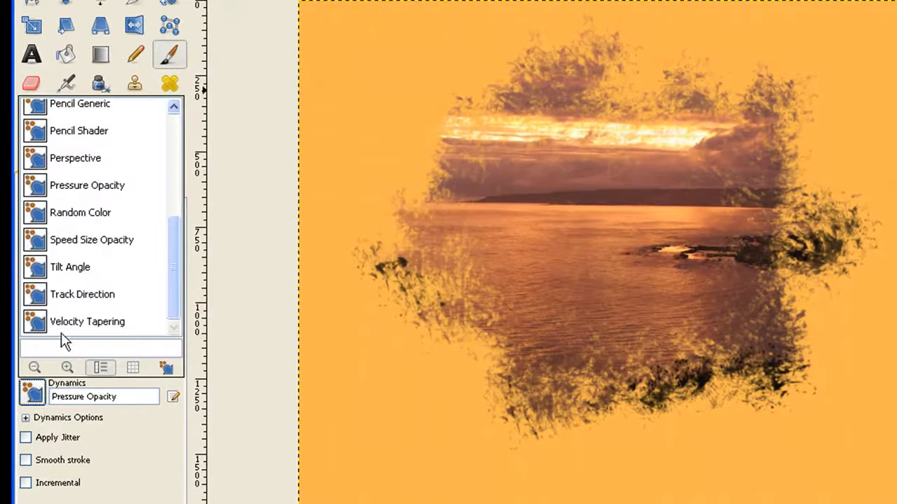
left_click(61, 215)
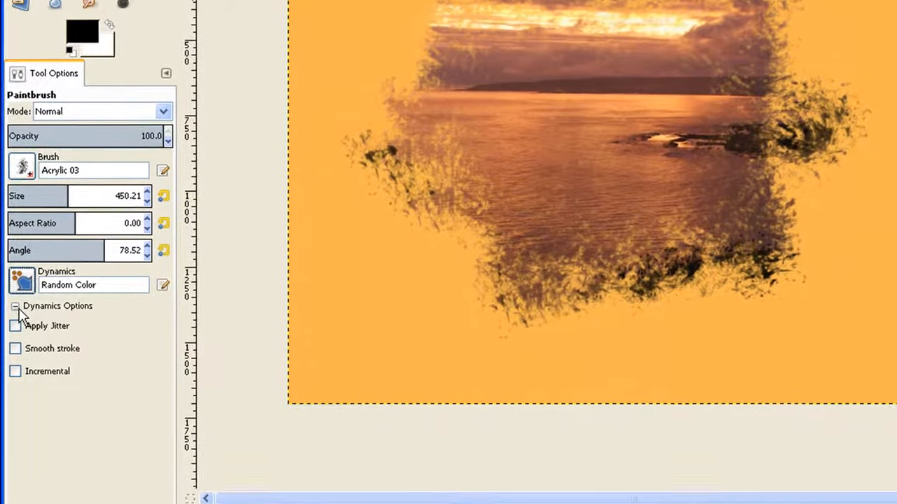
left_click(25, 418)
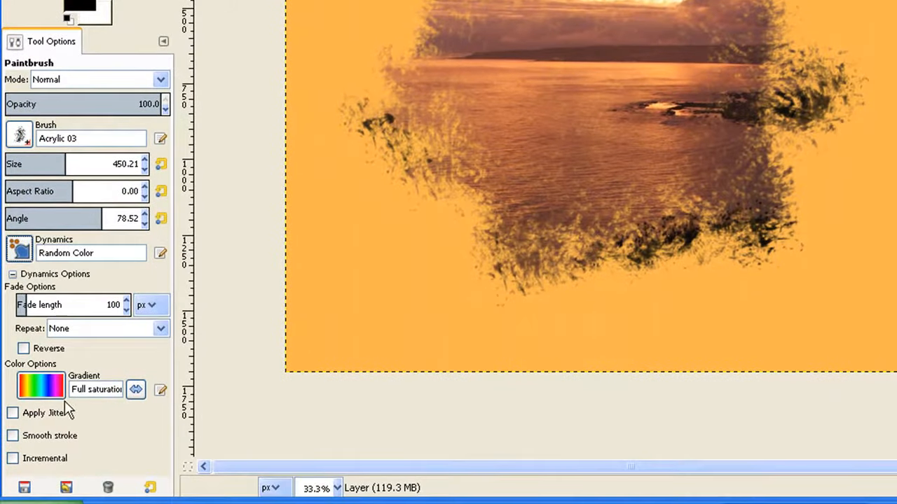
left_click(135, 391)
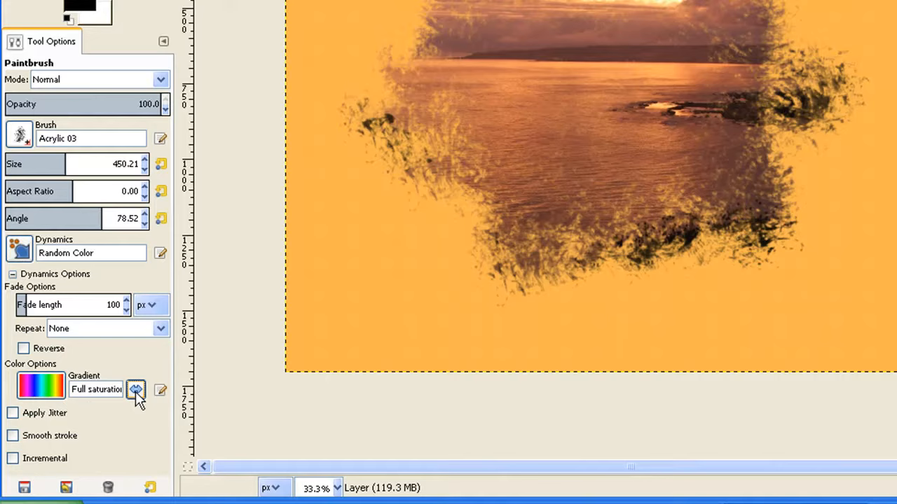
Flip the gradient direction again and paint random-color strokes over the ragged edges above, right of and at the lower right of the photo
left_click(135, 391)
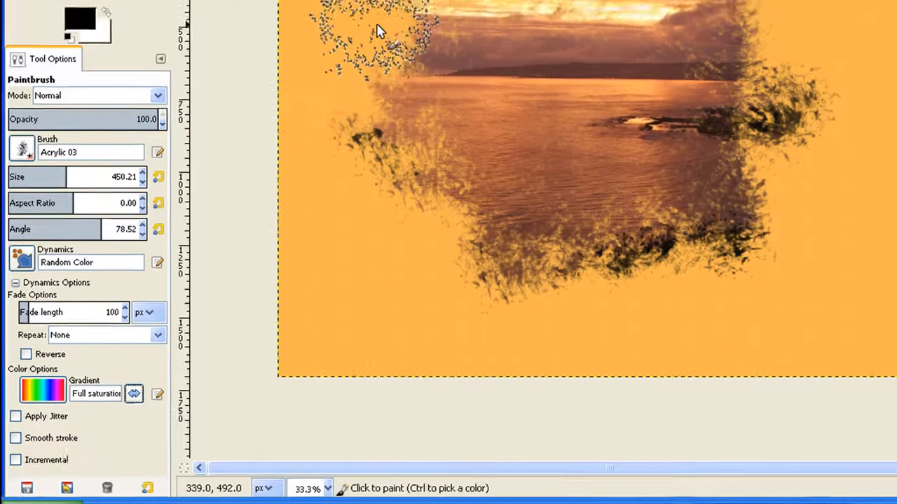
left_click(388, 13)
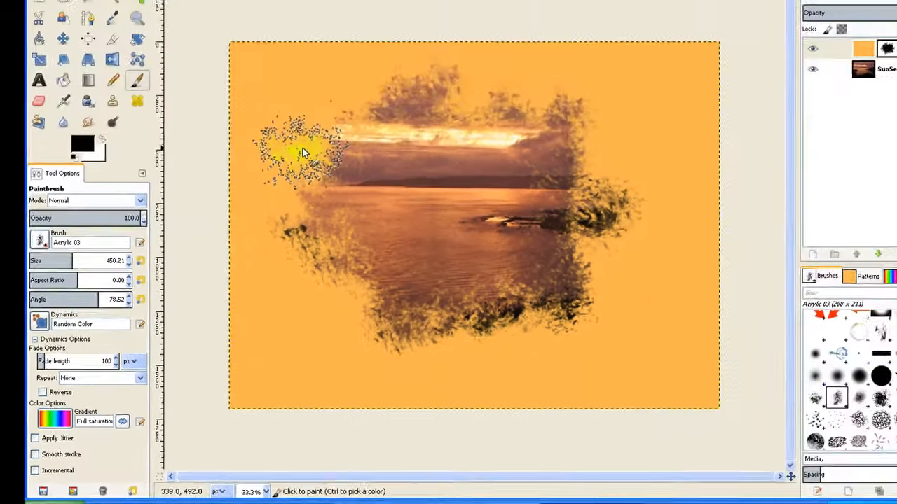
left_click_drag(306, 147, 368, 90)
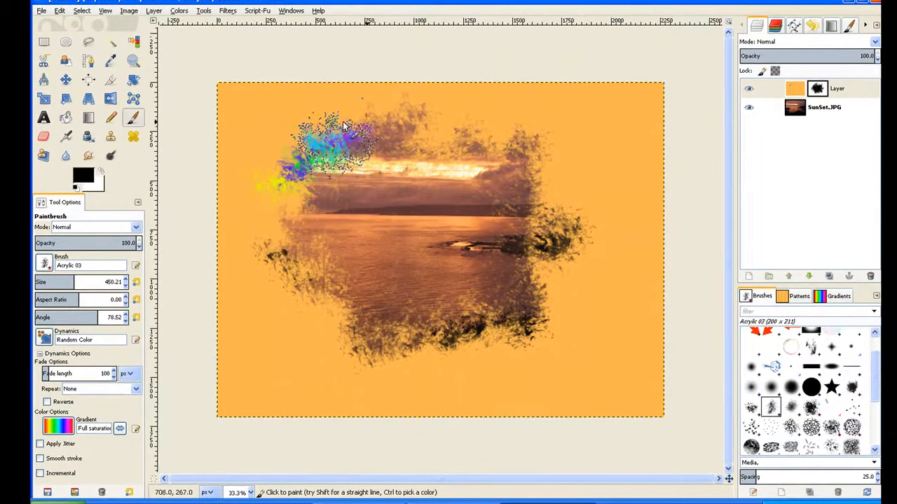
left_click_drag(343, 126, 371, 112)
mouse_move(432, 142)
left_mouse_down()
mouse_move(519, 126)
mouse_move(544, 184)
mouse_move(601, 235)
mouse_move(557, 250)
mouse_move(531, 279)
left_mouse_up()
left_click(579, 308)
mouse_move(578, 305)
left_mouse_down()
mouse_move(567, 282)
mouse_move(598, 261)
mouse_move(553, 305)
mouse_move(531, 351)
mouse_move(558, 292)
mouse_move(462, 316)
mouse_move(481, 273)
mouse_move(485, 324)
mouse_move(457, 288)
mouse_move(465, 303)
mouse_move(456, 313)
mouse_move(478, 288)
left_mouse_up()
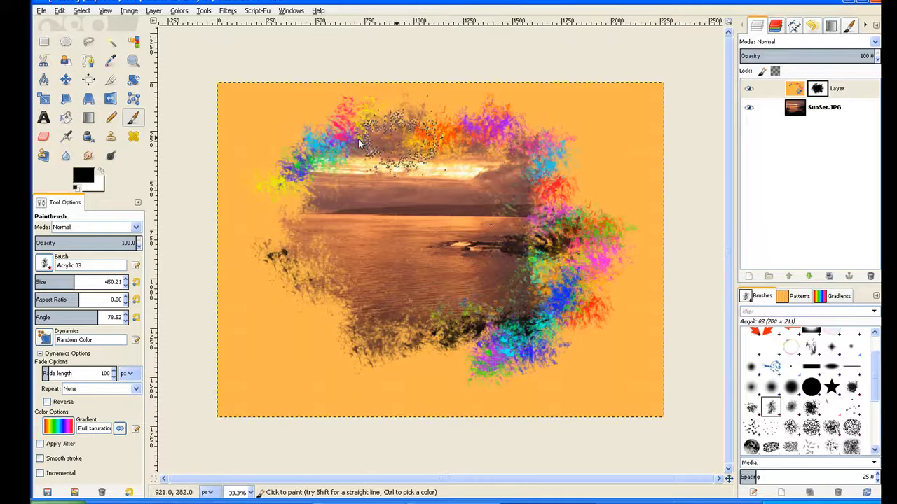
Continue the random-color strokes around the left and bottom edges, and reset the brush angle to 0.00 for more strokes toward the upper-right corner
left_click_drag(297, 240, 283, 249)
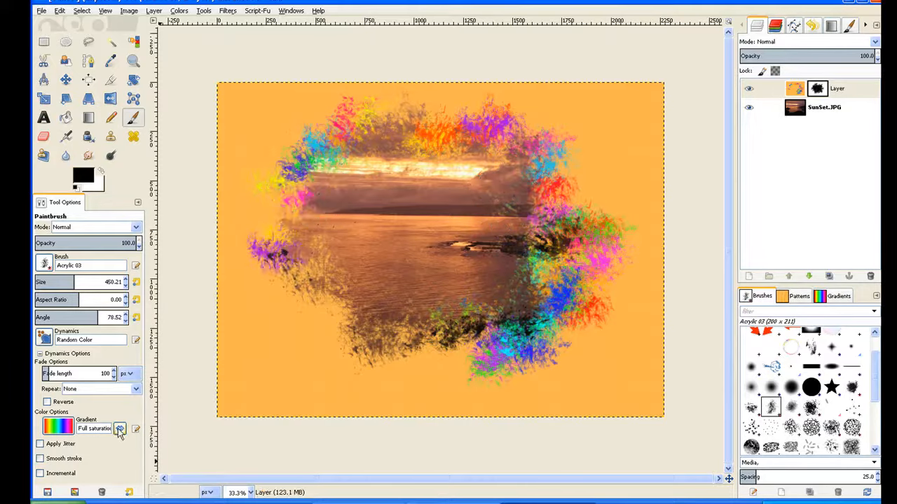
left_click(271, 218)
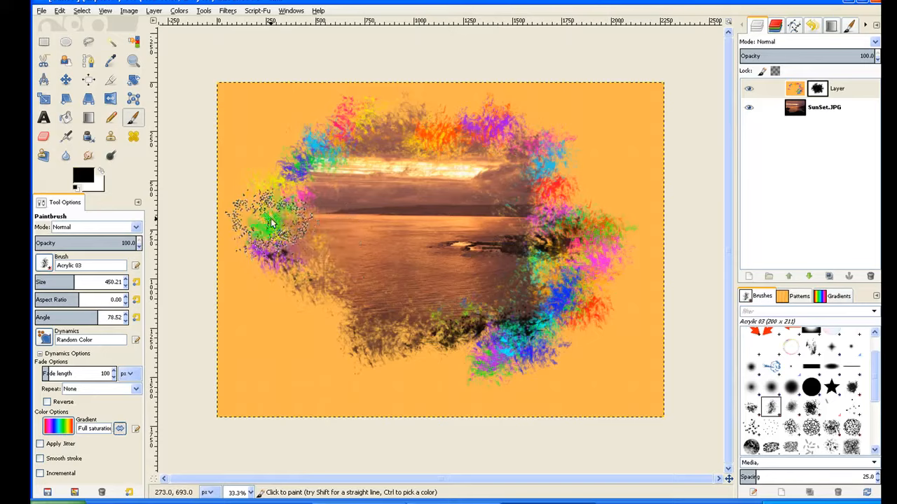
mouse_move(308, 305)
left_mouse_down()
mouse_move(314, 329)
mouse_move(307, 347)
mouse_move(384, 343)
mouse_move(354, 357)
left_mouse_up()
mouse_move(448, 356)
left_mouse_down()
mouse_move(266, 324)
mouse_move(281, 312)
mouse_move(269, 280)
mouse_move(281, 149)
mouse_move(301, 106)
mouse_move(460, 128)
mouse_move(571, 124)
mouse_move(557, 137)
mouse_move(606, 179)
mouse_move(574, 321)
left_mouse_up()
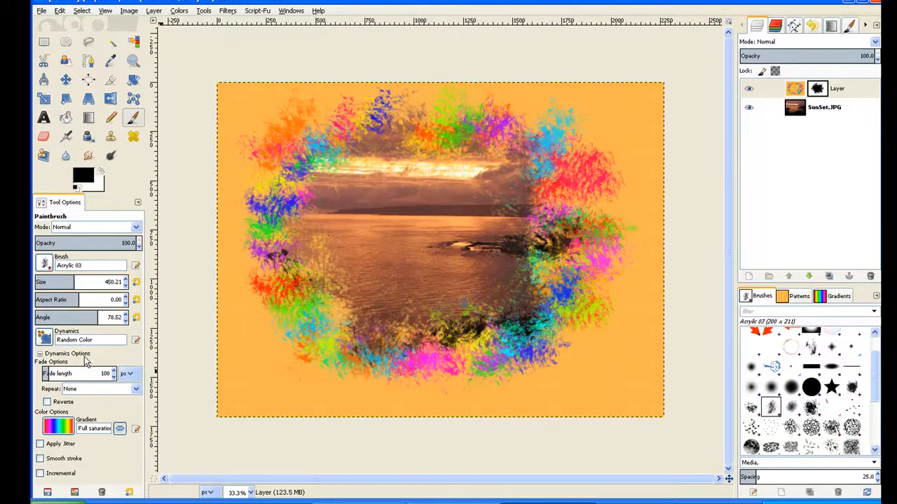
left_click(136, 318)
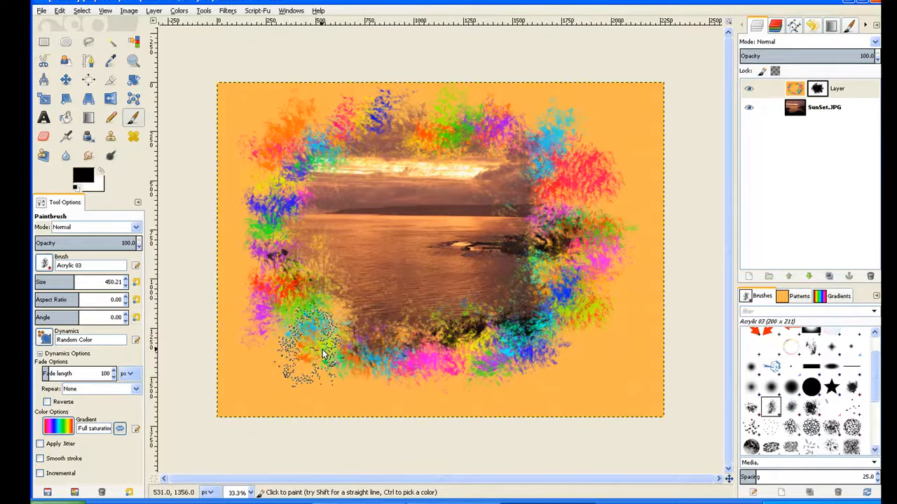
mouse_move(631, 89)
left_mouse_down()
mouse_move(575, 99)
mouse_move(531, 126)
left_mouse_up()
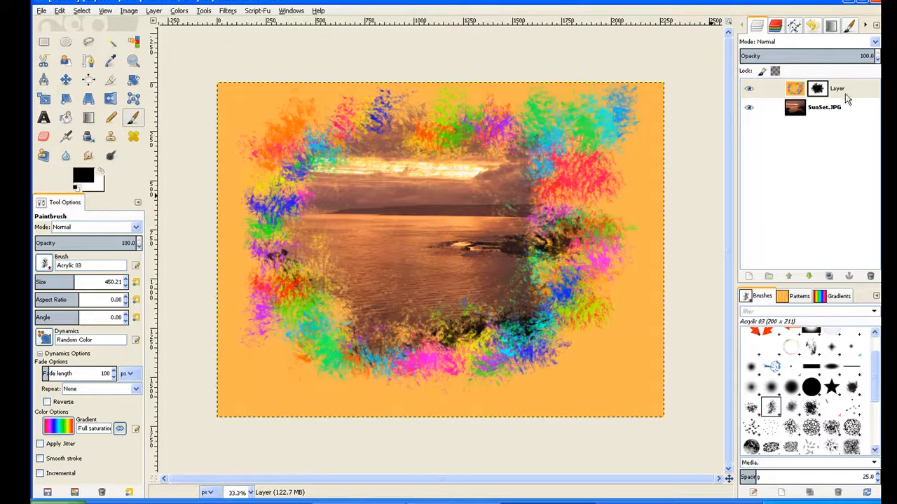
Duplicate the painted pattern layer together with its mask, and flatten the image into a single layer
left_click(794, 85)
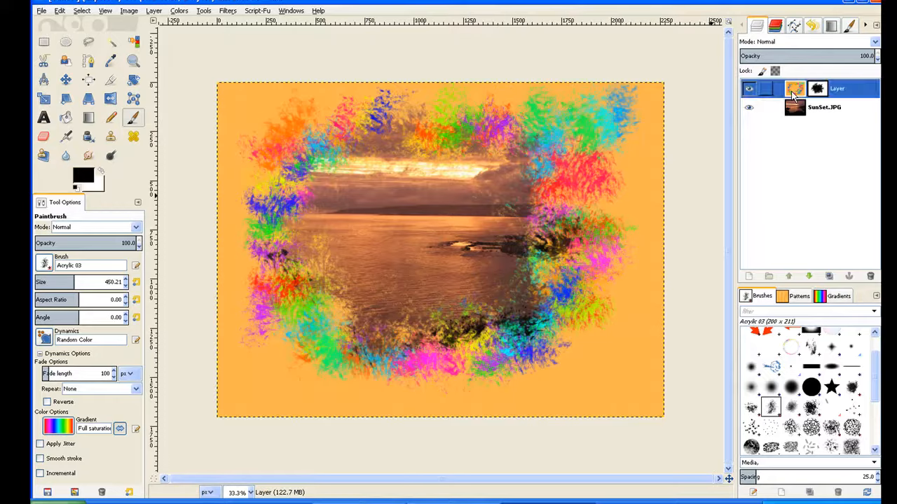
right_click(793, 86)
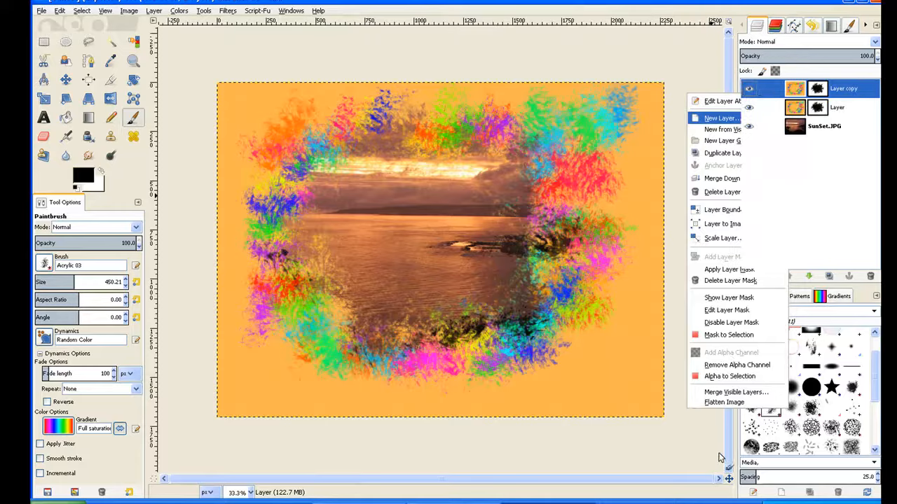
left_click(726, 153)
right_click(808, 88)
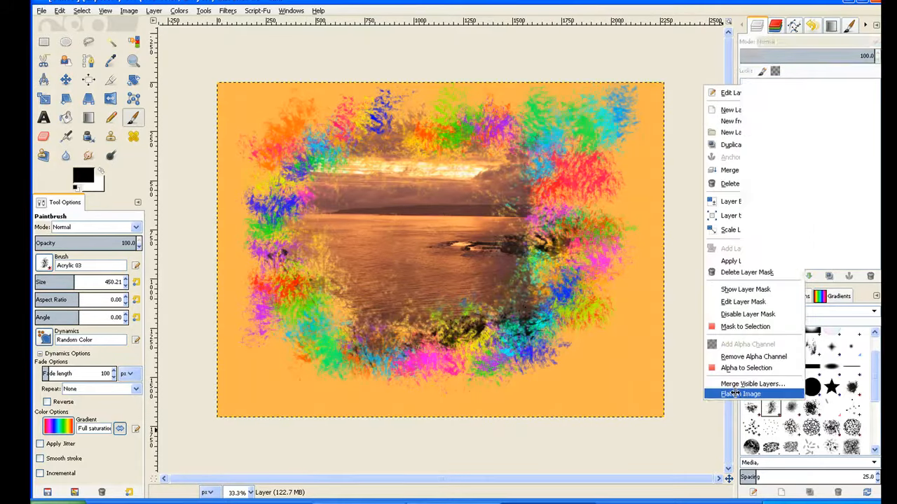
left_click(733, 393)
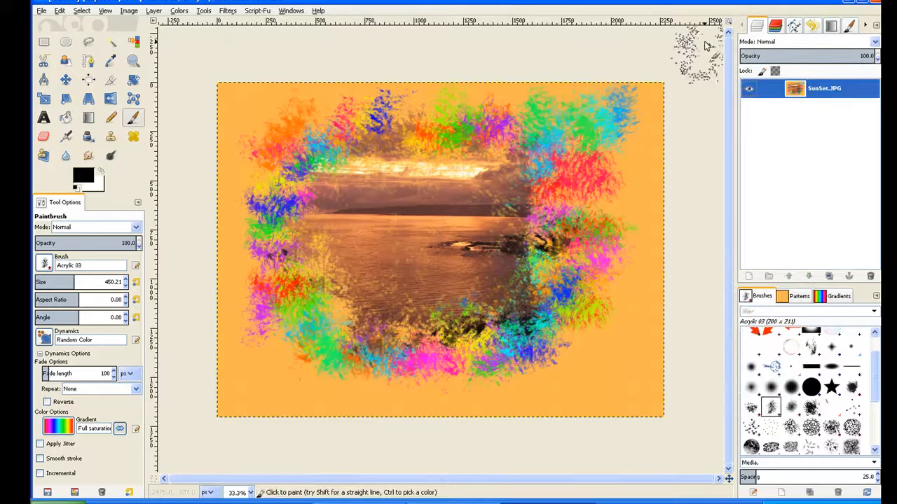